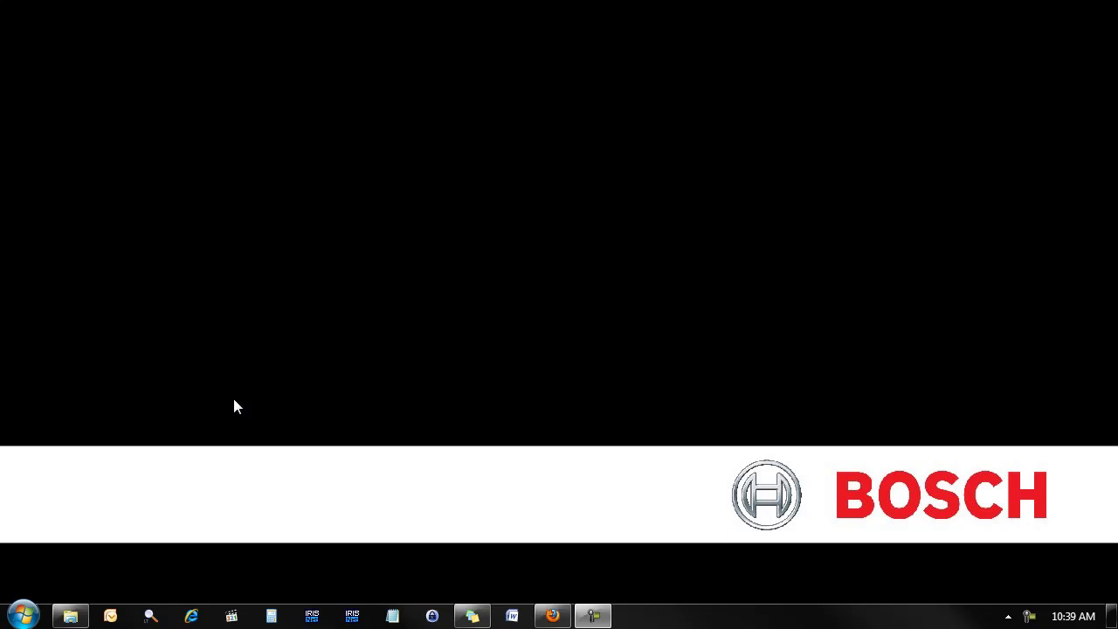
Step: Open index.htm from the Customer DVD folder and run the English DCN-SW Setup from the DCN-SW page
left_click(70, 618)
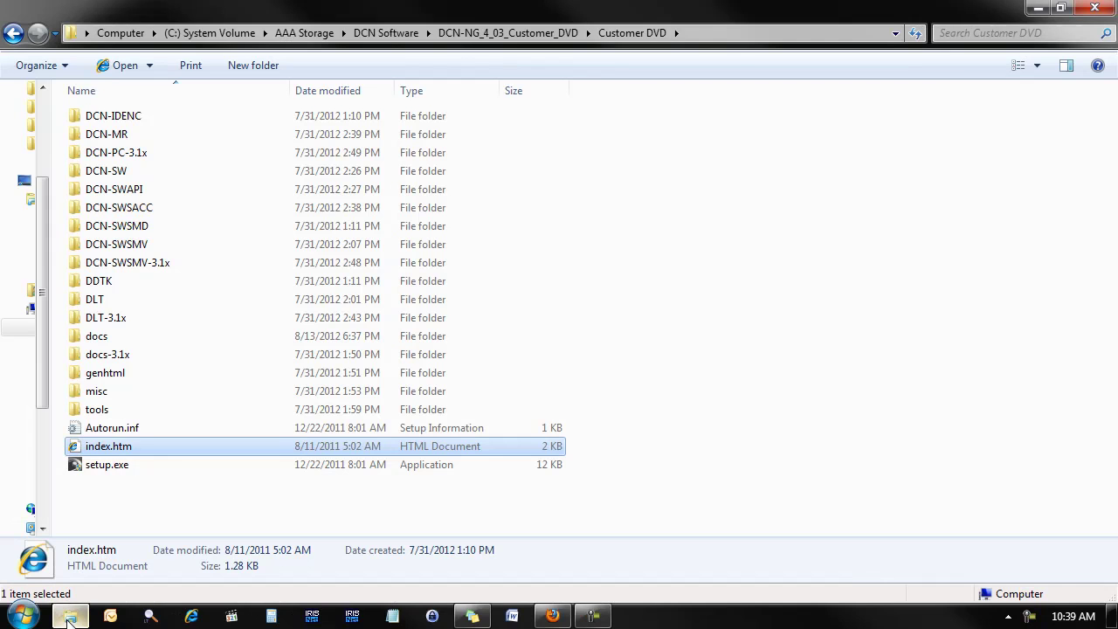
double_click(108, 449)
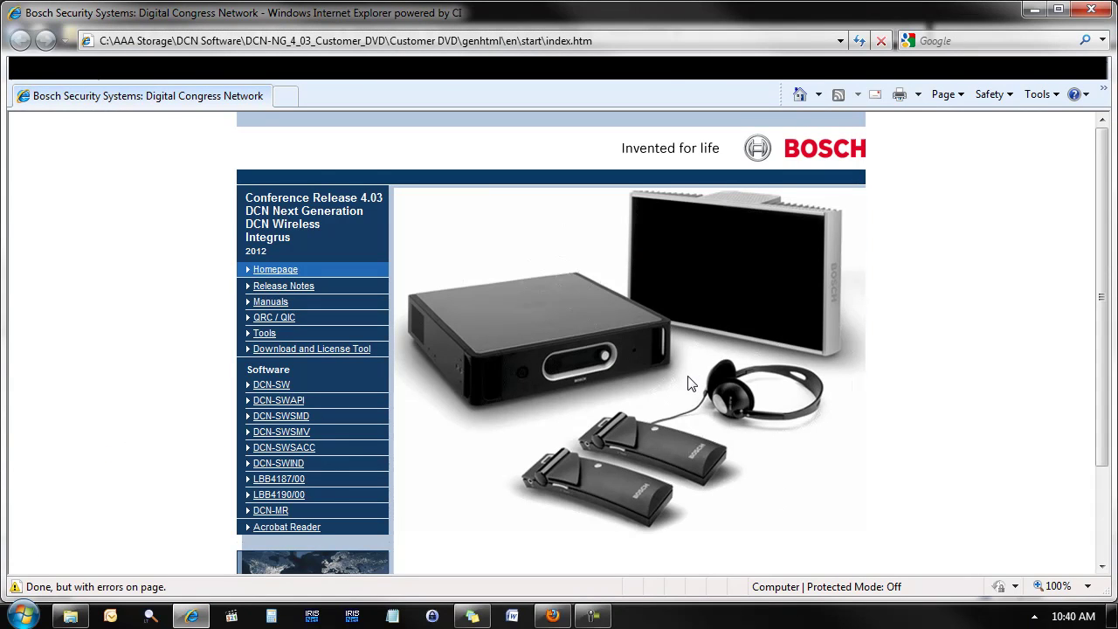
left_click(282, 388)
scroll(933, 410, "down", 3)
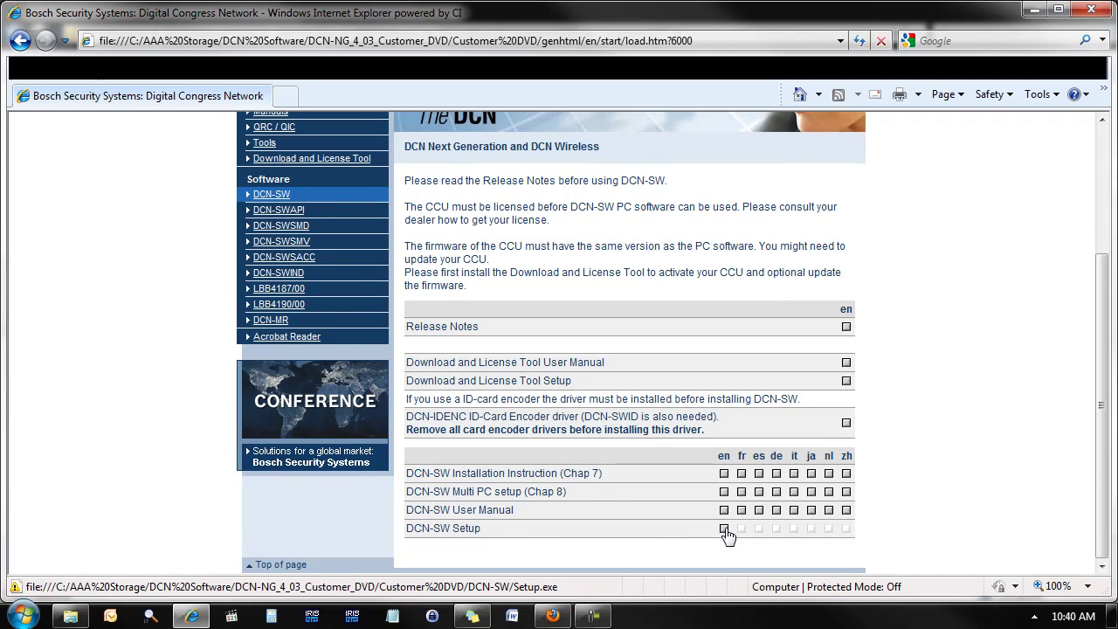
left_click(724, 528)
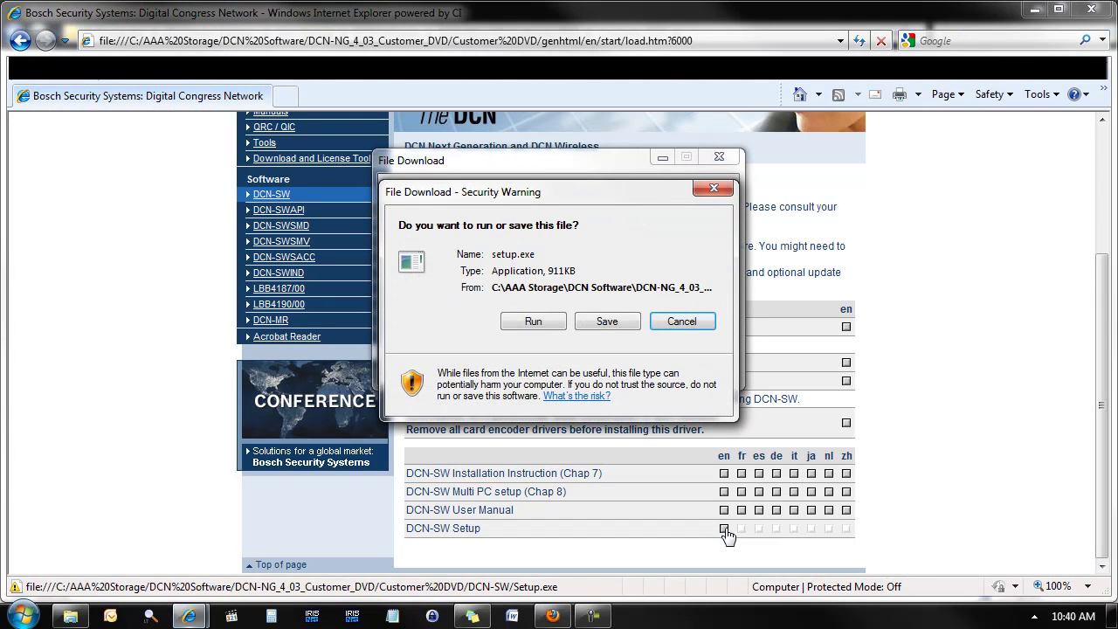
left_click(541, 322)
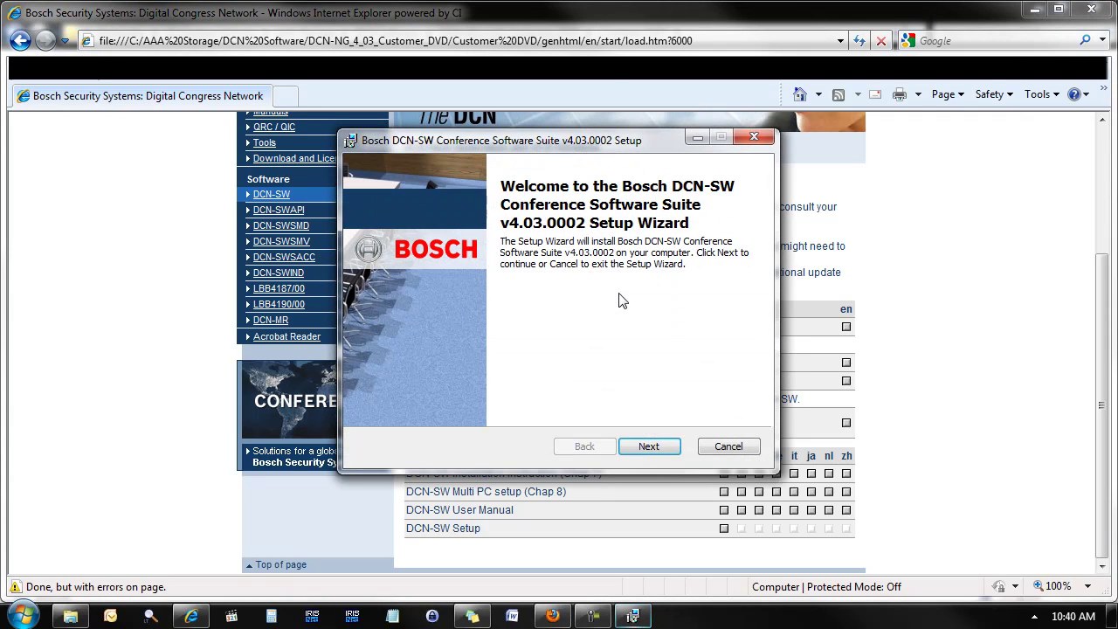
Step: Accept the license agreement, choose the Complete setup type and start installing the DCN-SW Conference Software Suite
left_click(649, 447)
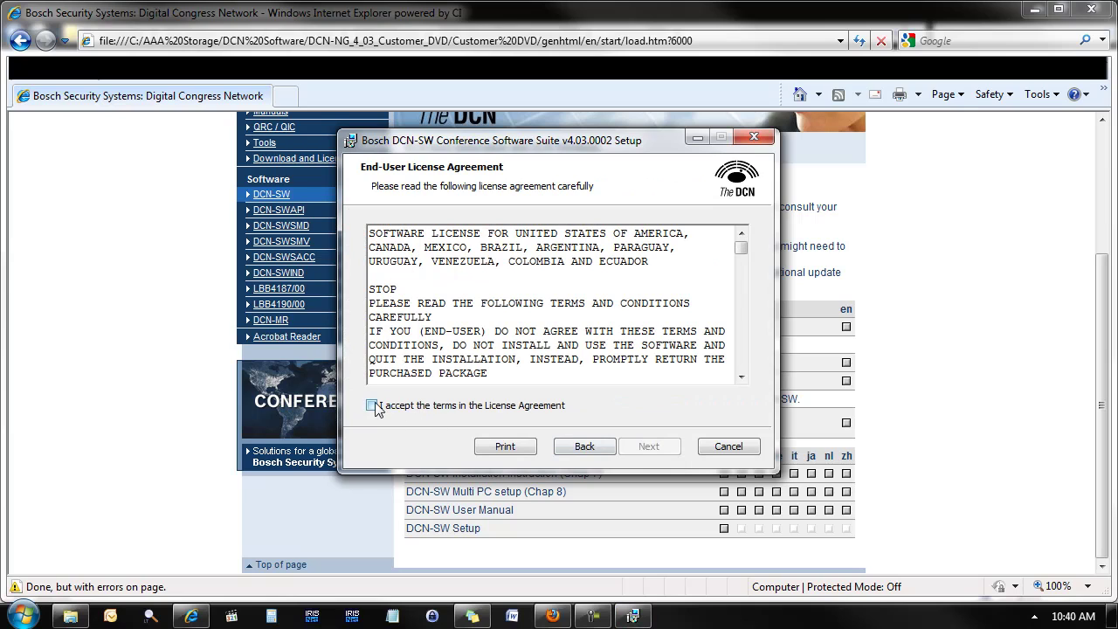
left_click(371, 405)
left_click(649, 446)
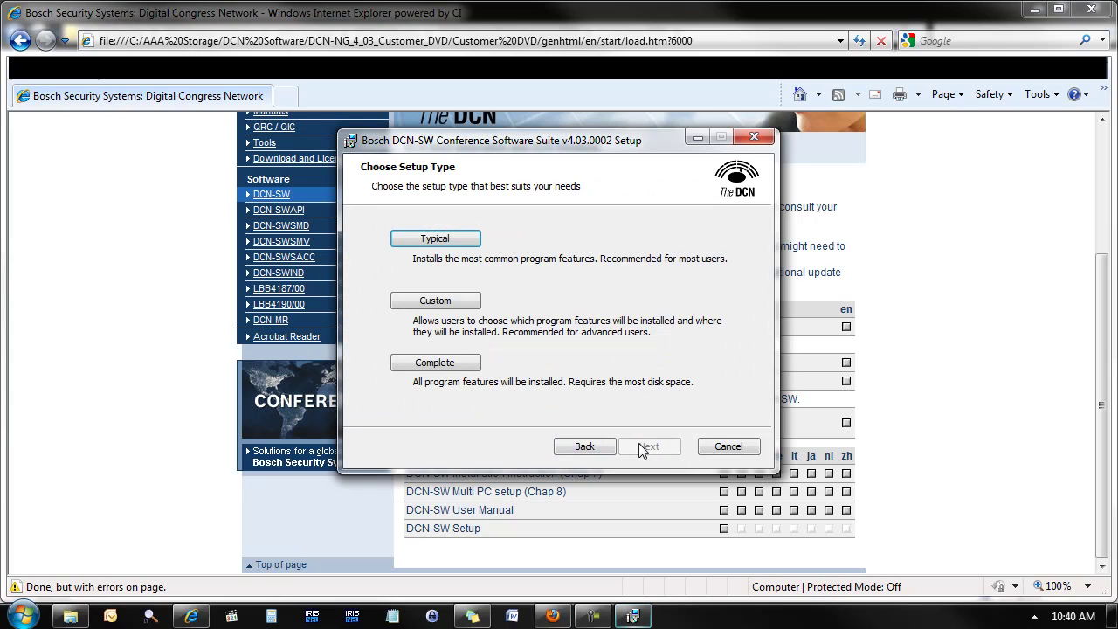
left_click(453, 365)
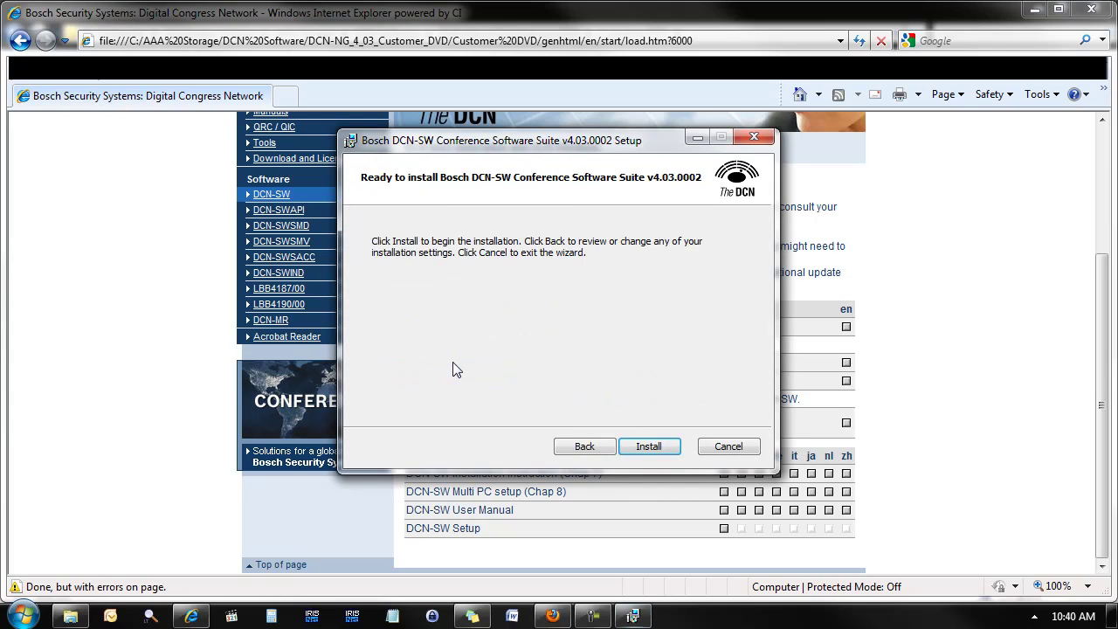
left_click(669, 448)
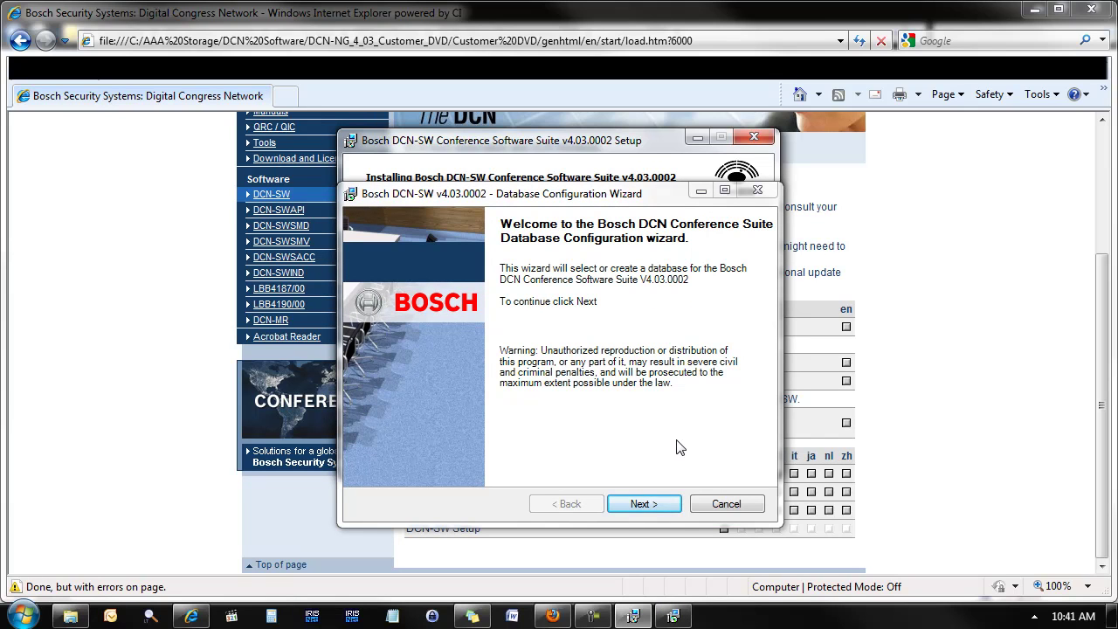
Step: Keep .\SQLEXPRESS as the SQL server and try to create a new database named "DCN system"
left_click(644, 504)
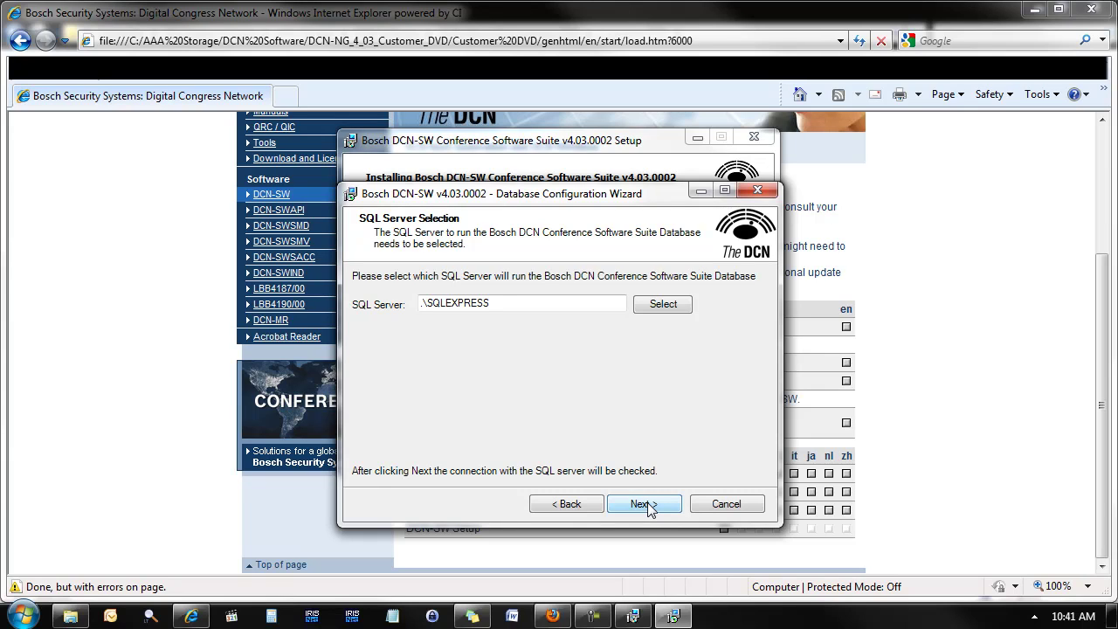
left_click(647, 505)
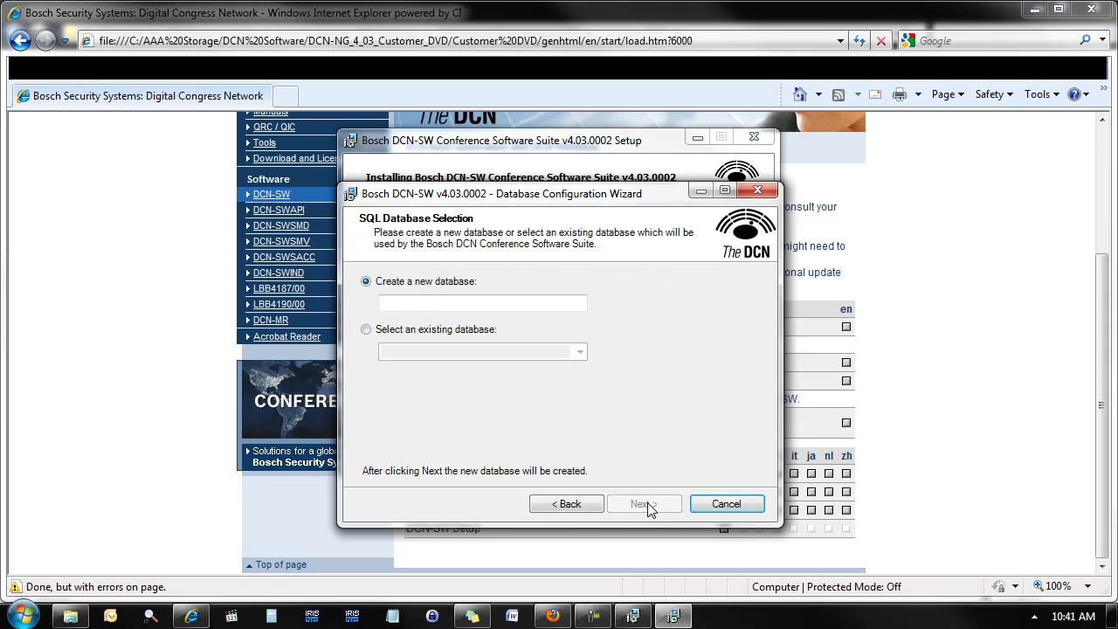
left_click(527, 303)
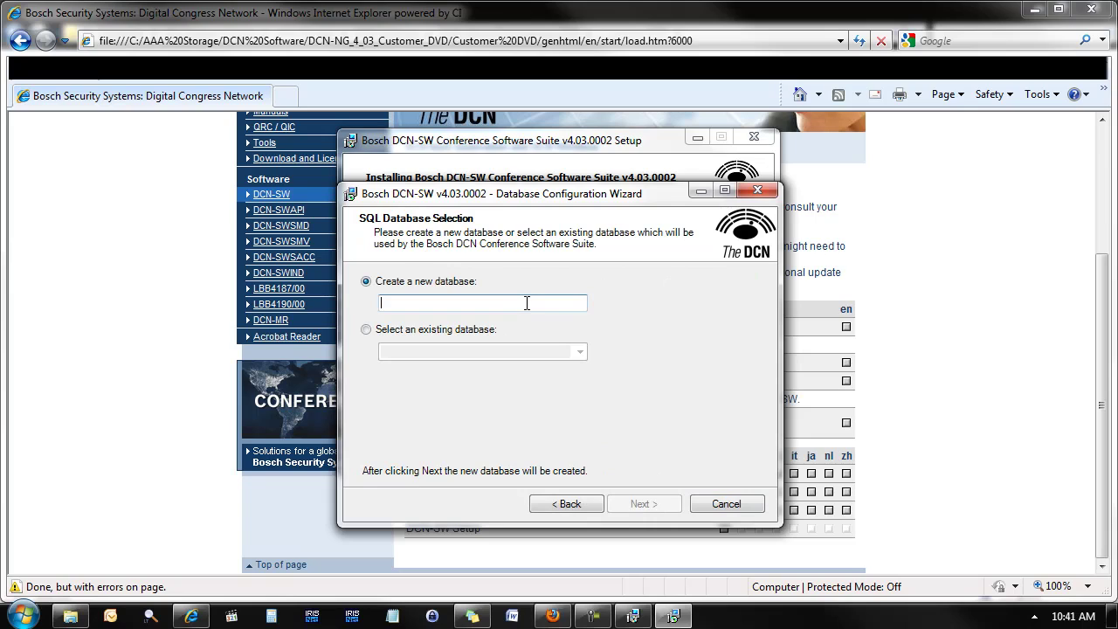
type("DCN ")
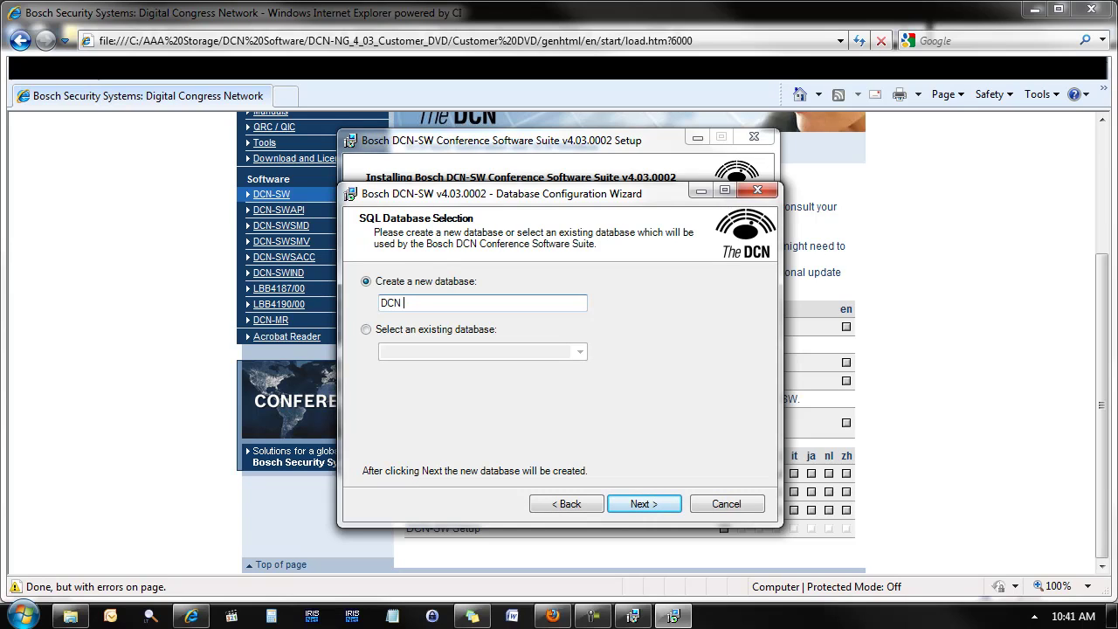
type("system")
left_click(622, 506)
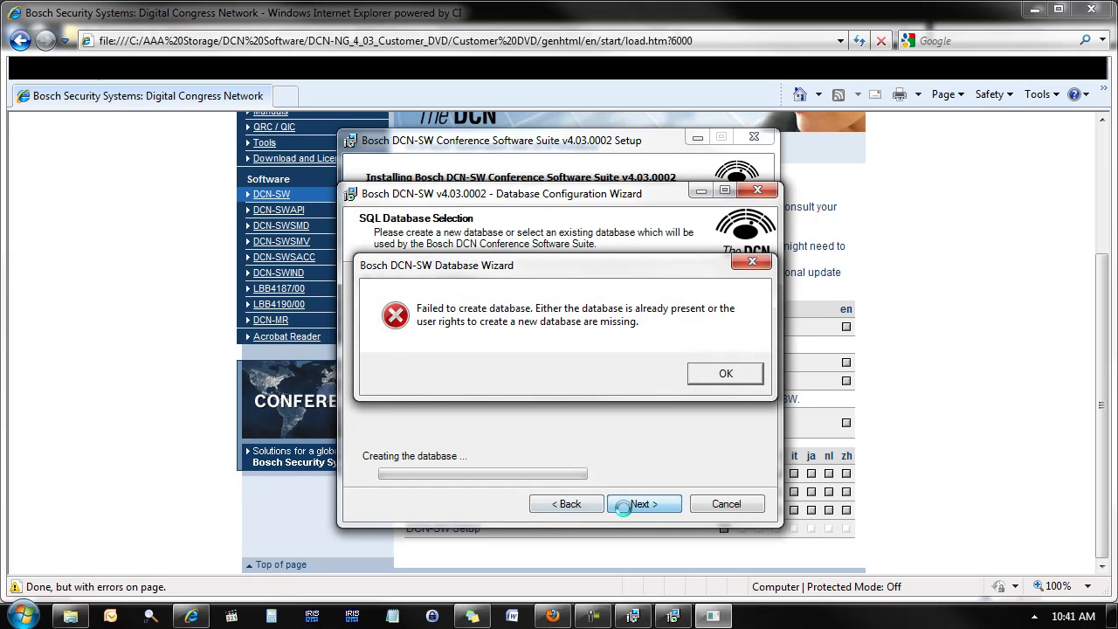
left_click(723, 375)
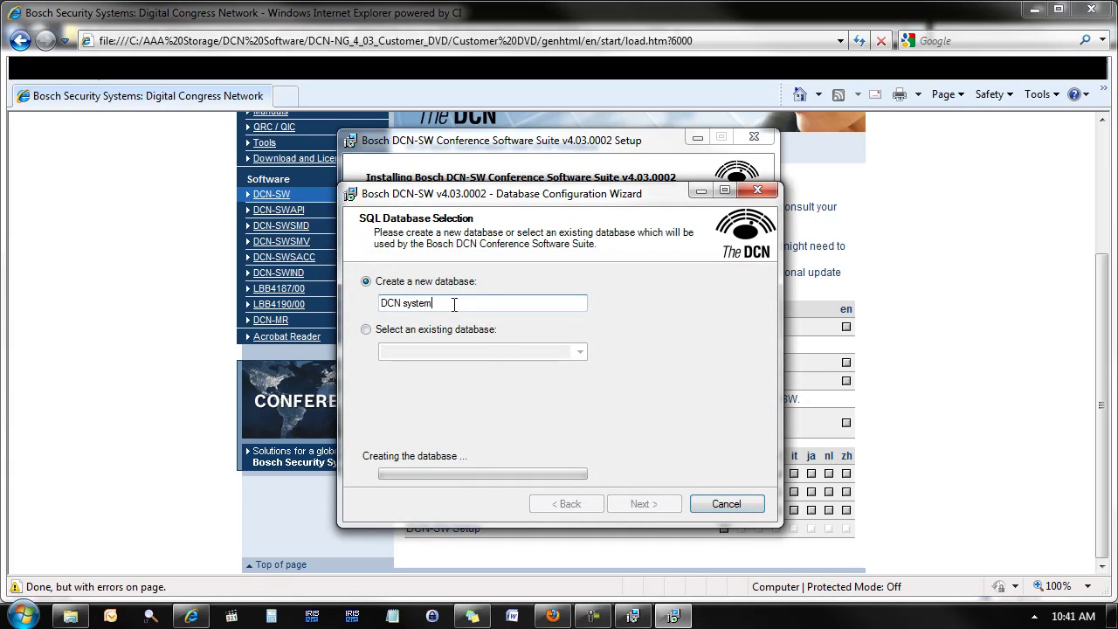
Step: Create the database under the name "DCN system 2" and finish the database configuration and setup wizards
type("2")
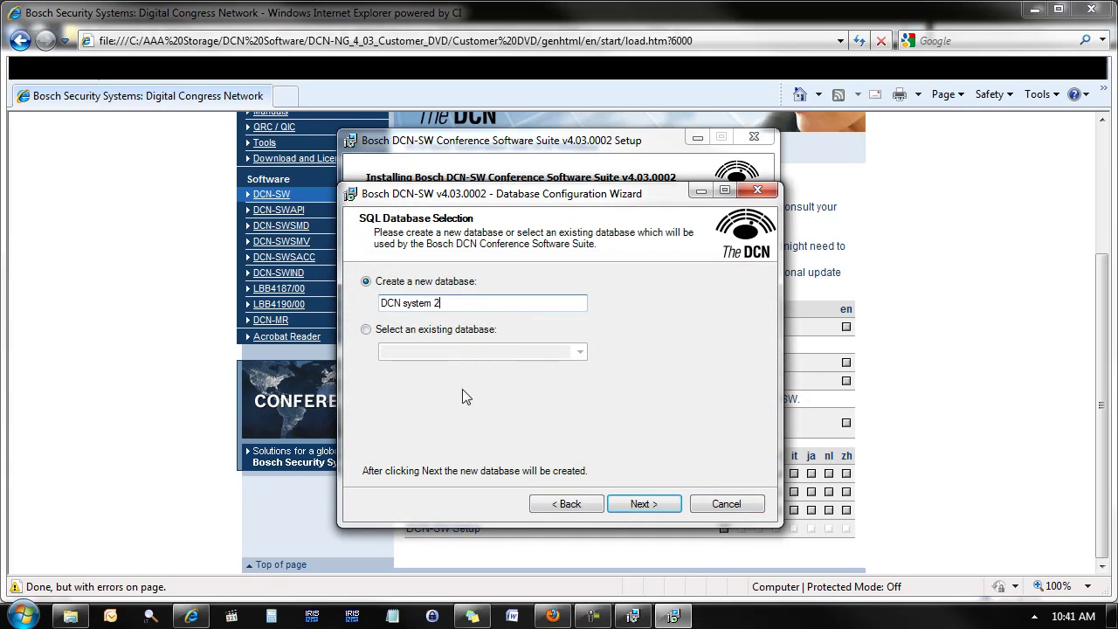
left_click(648, 504)
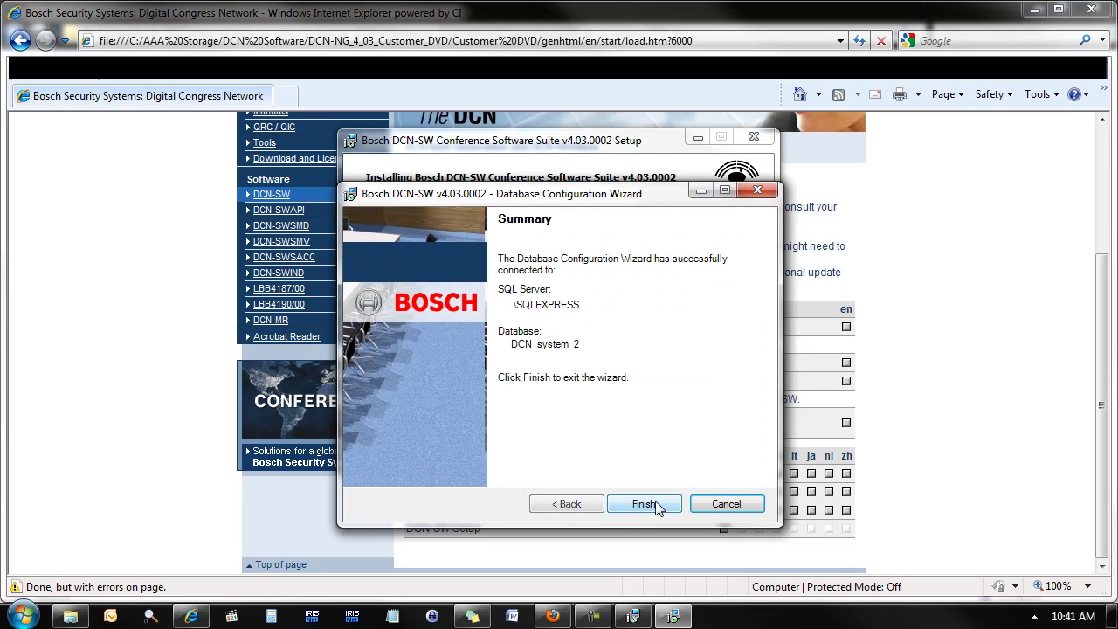
left_click(656, 505)
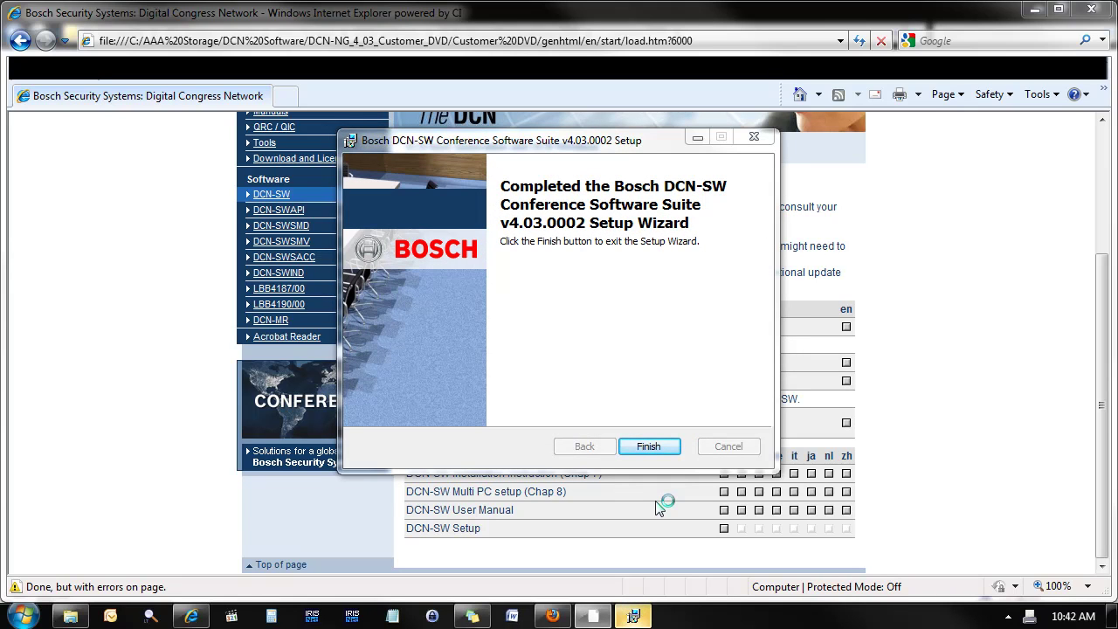
left_click(648, 447)
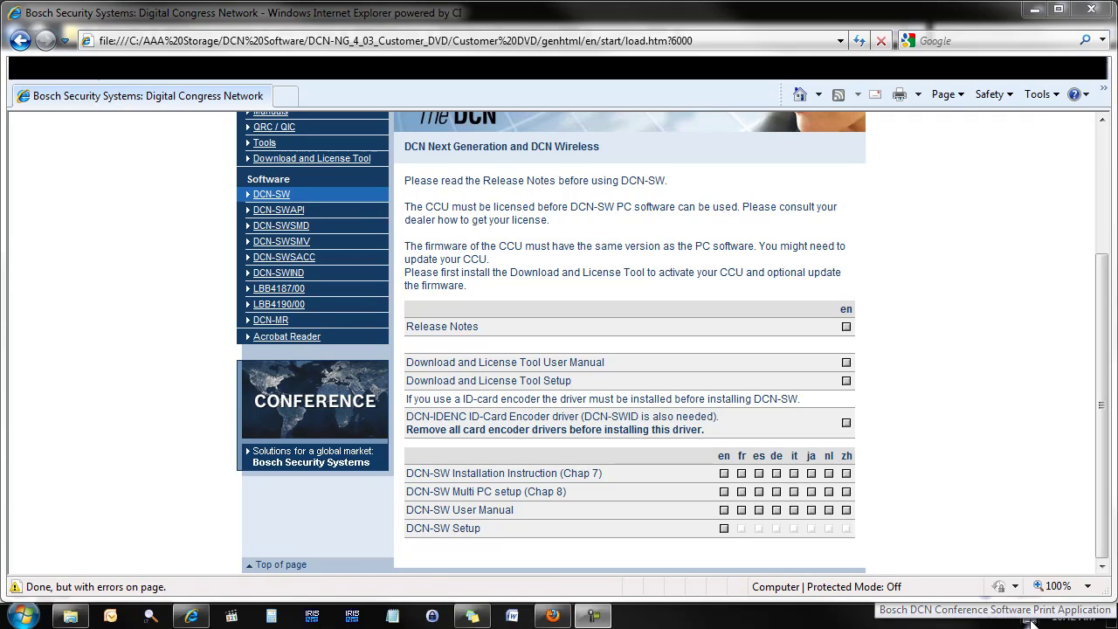
Step: Check the hidden notification icons for the Bosch DCN Conference Software Server Console
left_click(1033, 617)
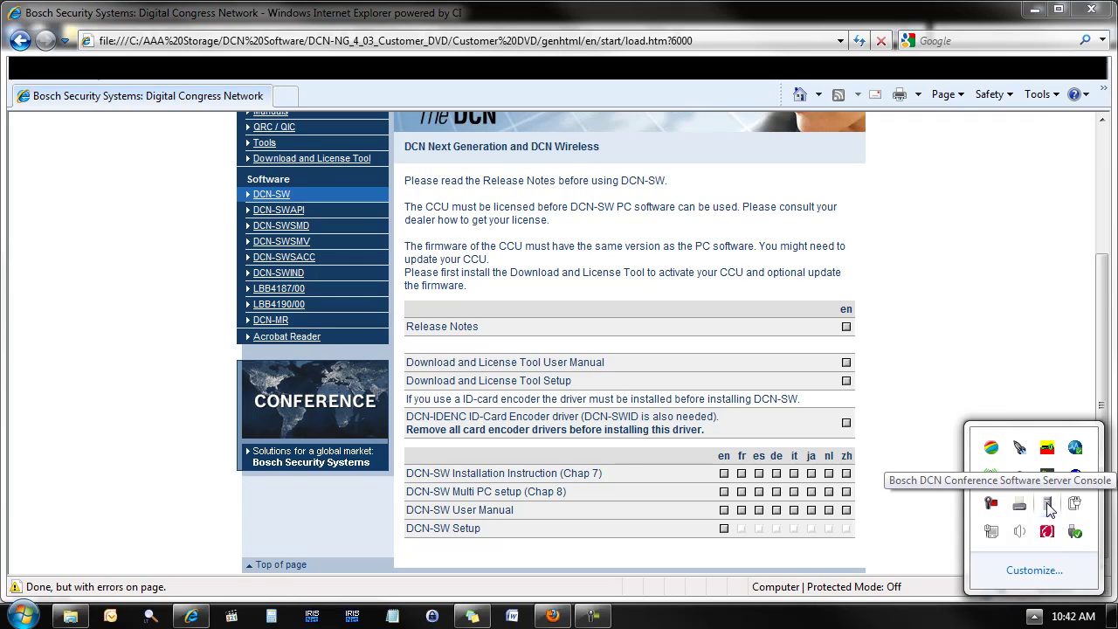
left_click(1000, 292)
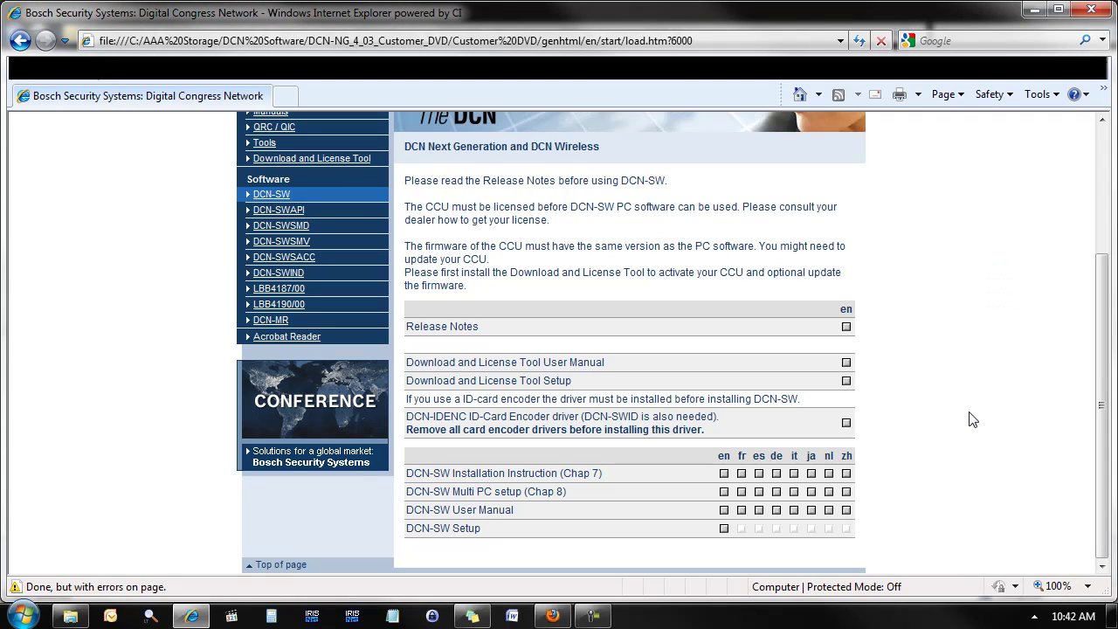
Step: Open the Services list in Computer Management and select the DCN-SW Server (DCNNG) service to check its status
left_click(25, 617)
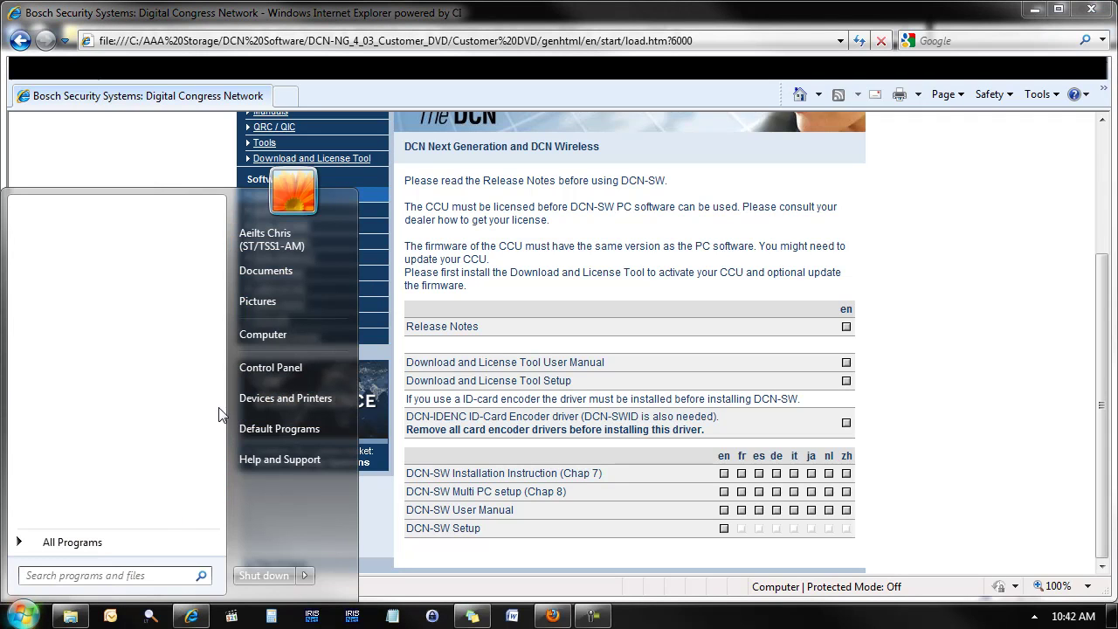
right_click(259, 332)
key("Escape")
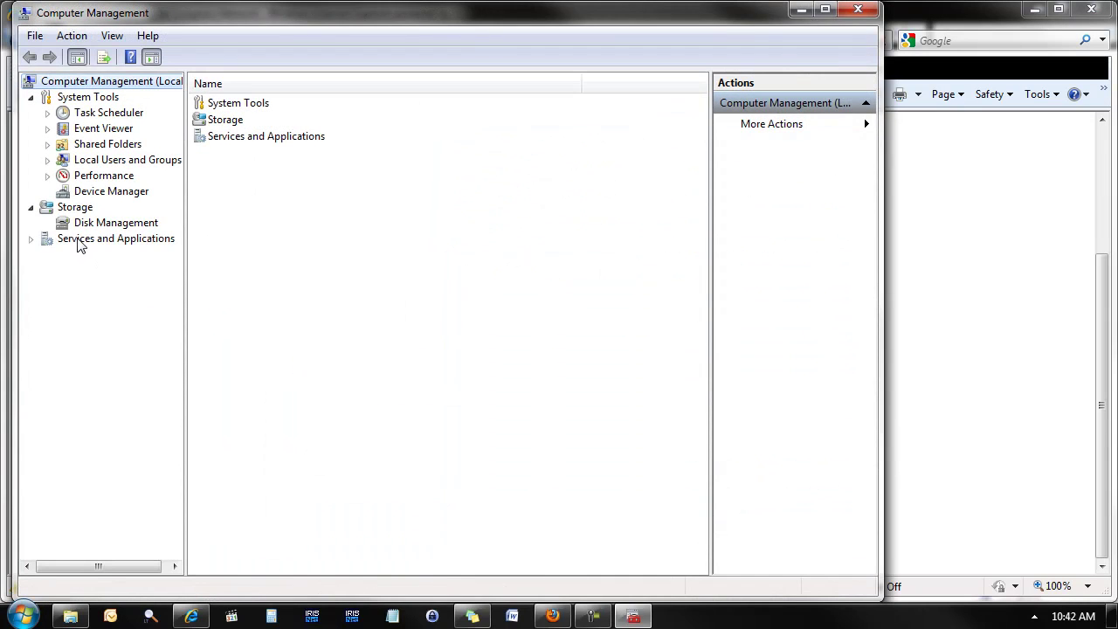
double_click(75, 242)
left_click(82, 254)
left_click_drag(698, 159, 700, 229)
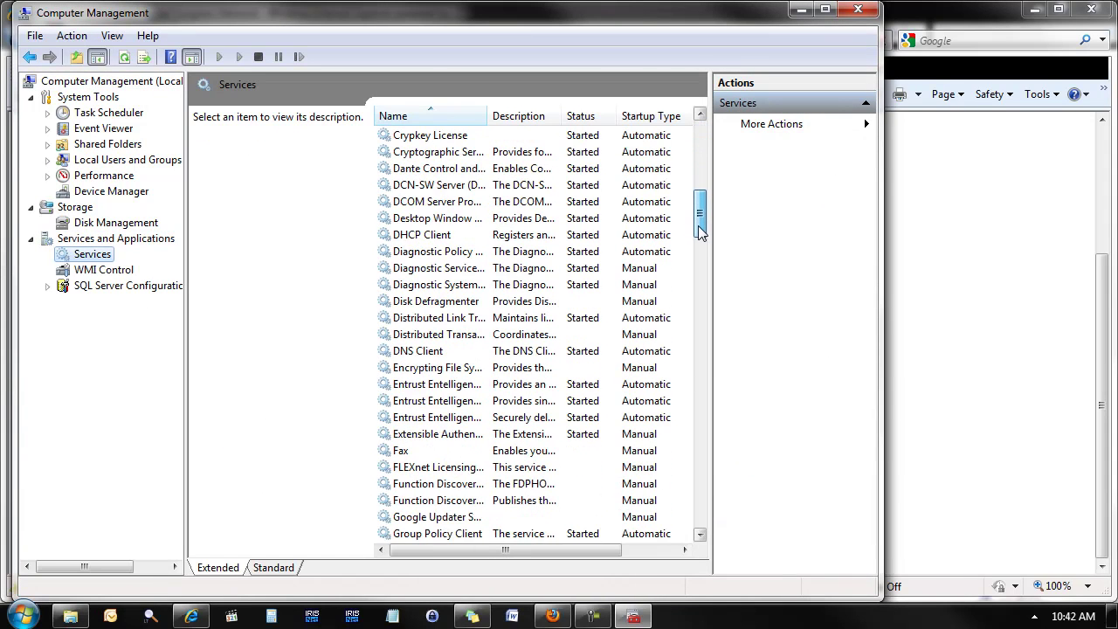
left_click(460, 186)
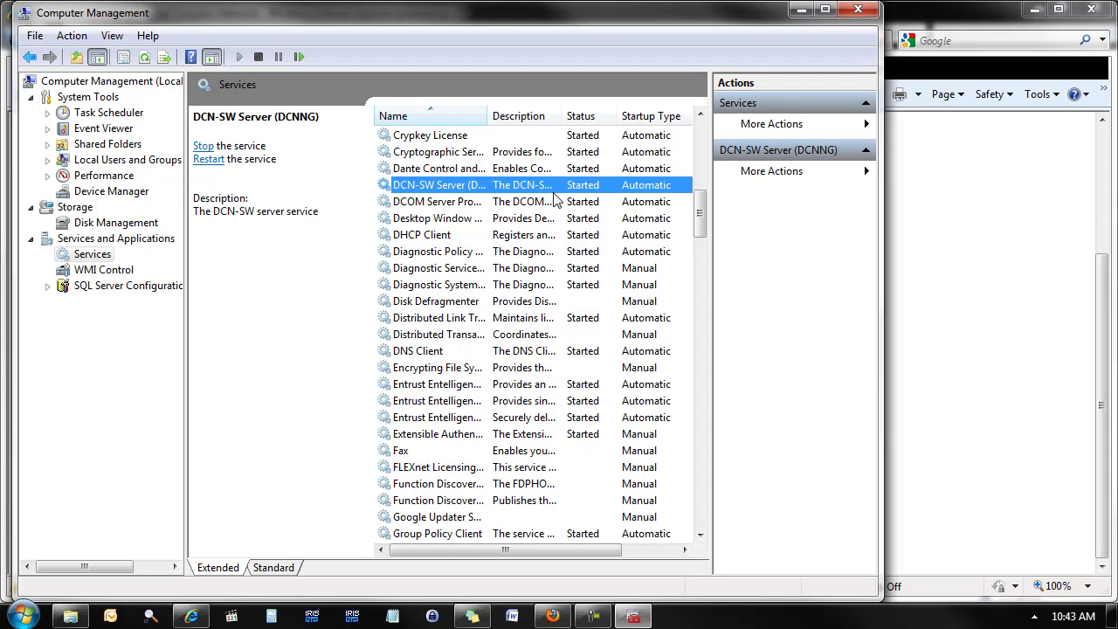
Step: Look at the hidden notification icons again and dismiss the Computer Management window
left_click(1033, 617)
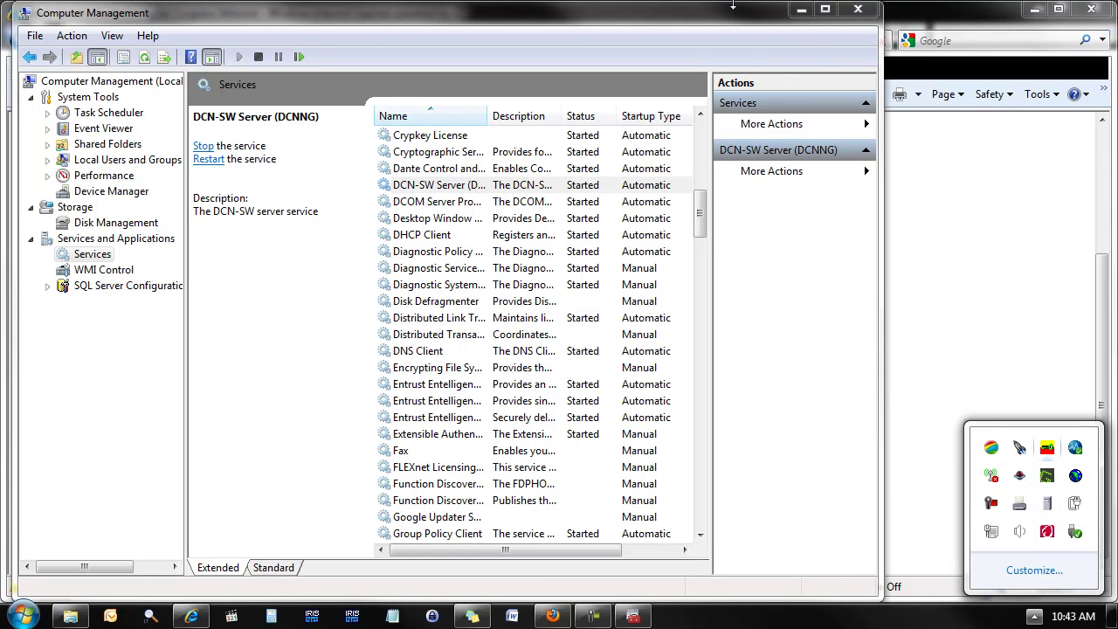
left_click(821, 19)
left_click(802, 11)
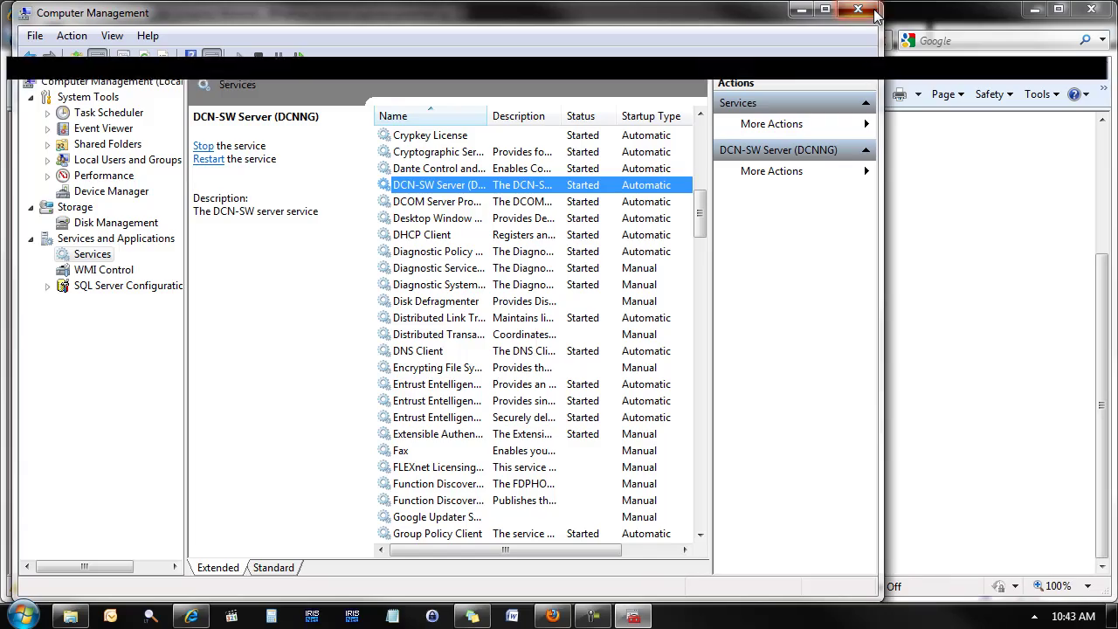